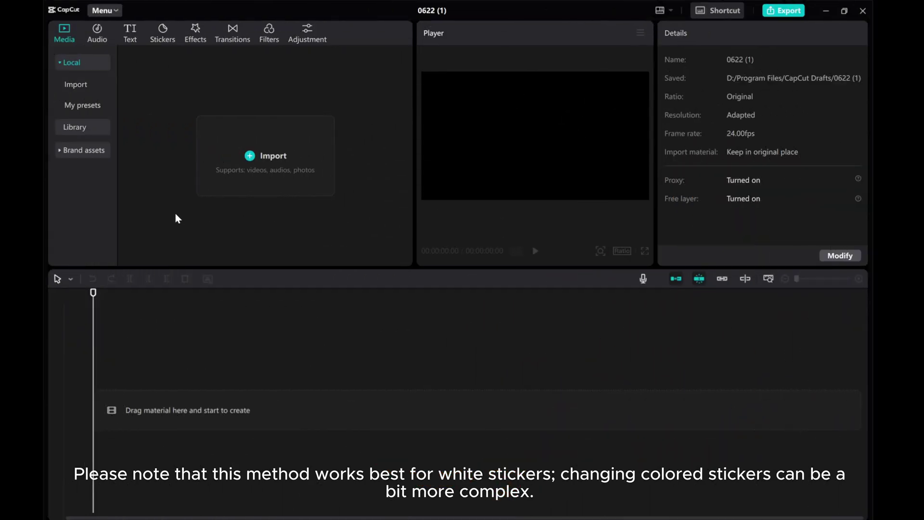
# - Add the plain black background from the Library's Background clips to the timeline
pyautogui.click(72, 129)
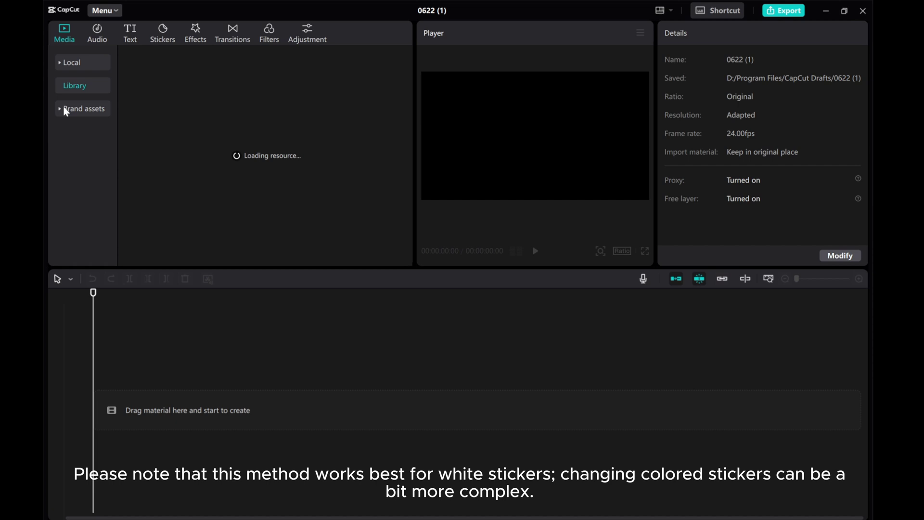
pyautogui.click(59, 87)
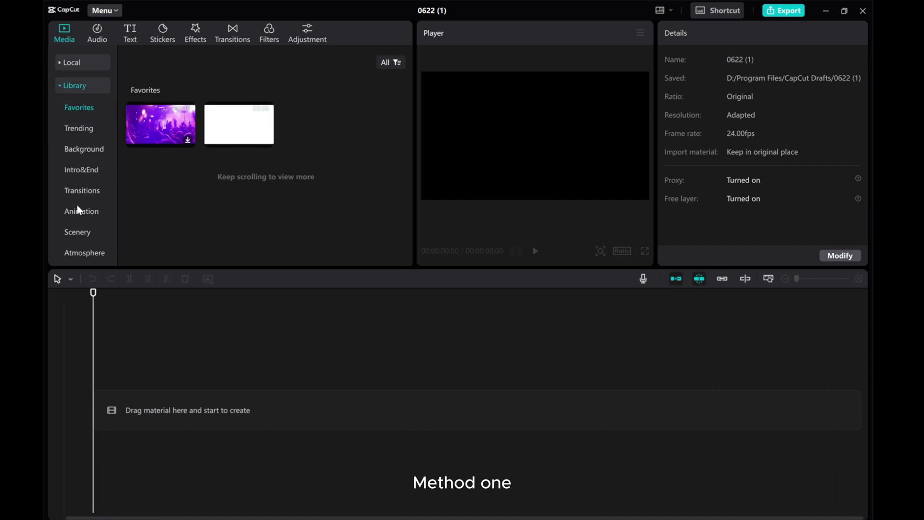
pyautogui.click(75, 148)
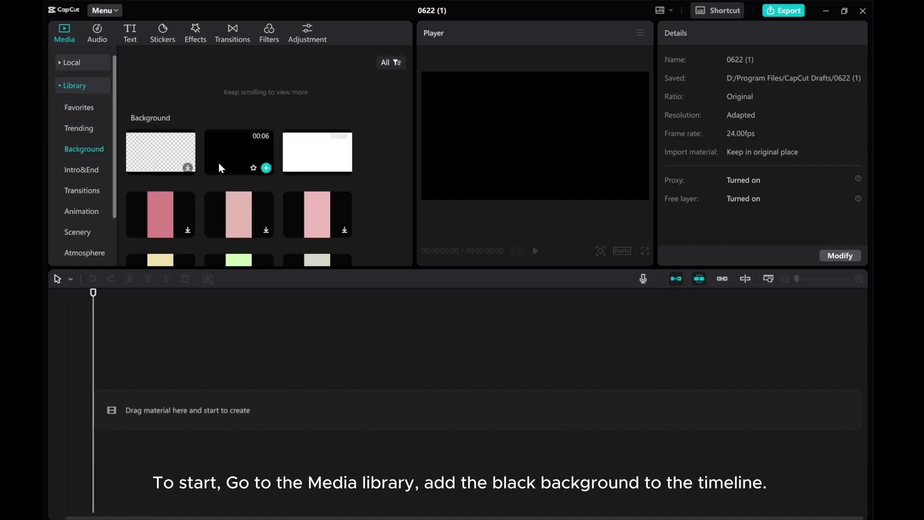
pyautogui.click(266, 167)
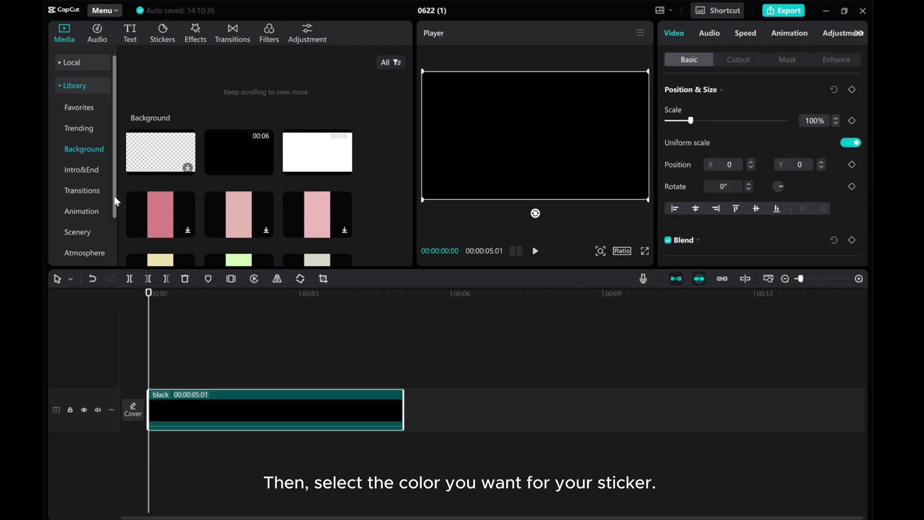
# - Scroll through the library's colour background swatches
pyautogui.scroll(-2, 178, 198)
pyautogui.scroll(-2, 178, 197)
pyautogui.scroll(-2, 178, 197)
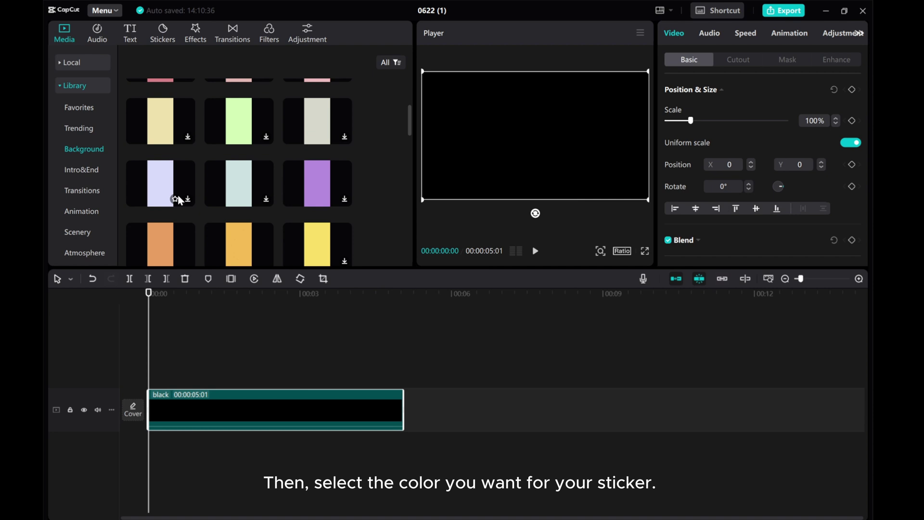
pyautogui.scroll(1, 178, 197)
pyautogui.scroll(-1, 178, 198)
pyautogui.scroll(-3, 180, 200)
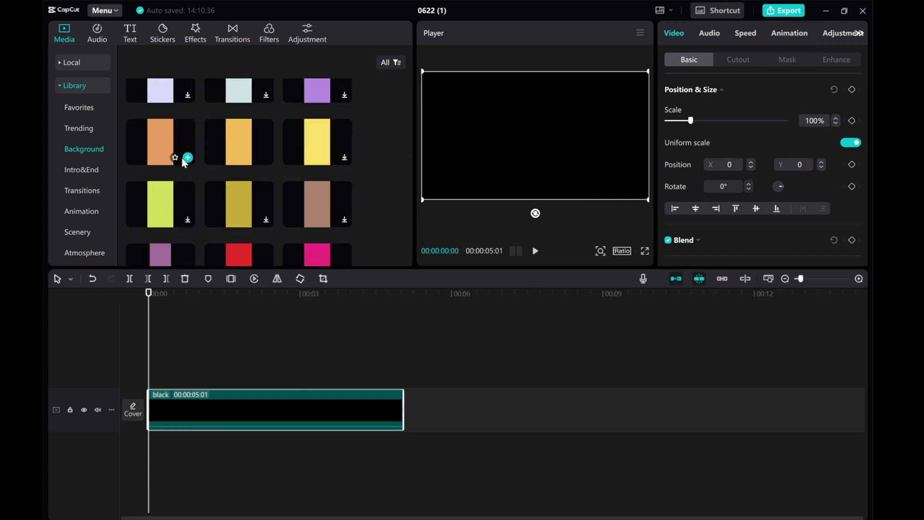
# - Add the orange background, move the black clip to a track above, and hide that track
pyautogui.click(187, 159)
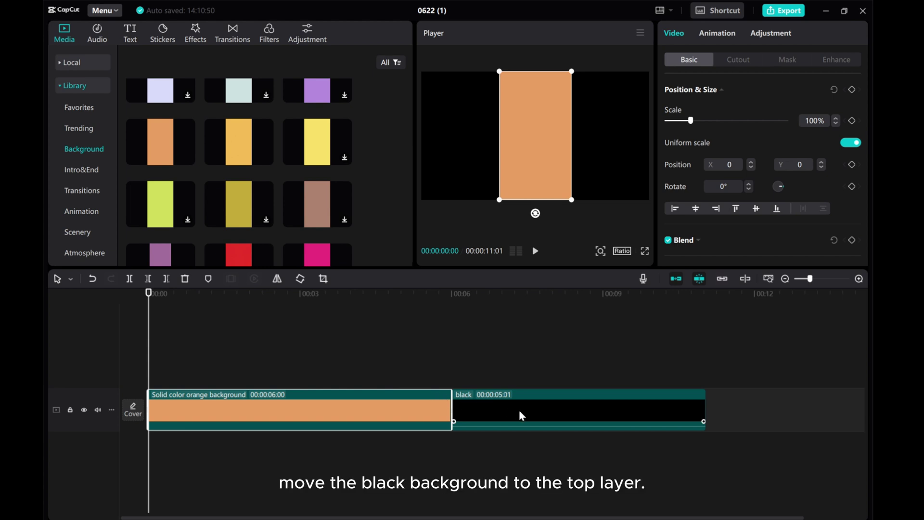
pyautogui.moveTo(518, 410); pyautogui.dragTo(215, 363)
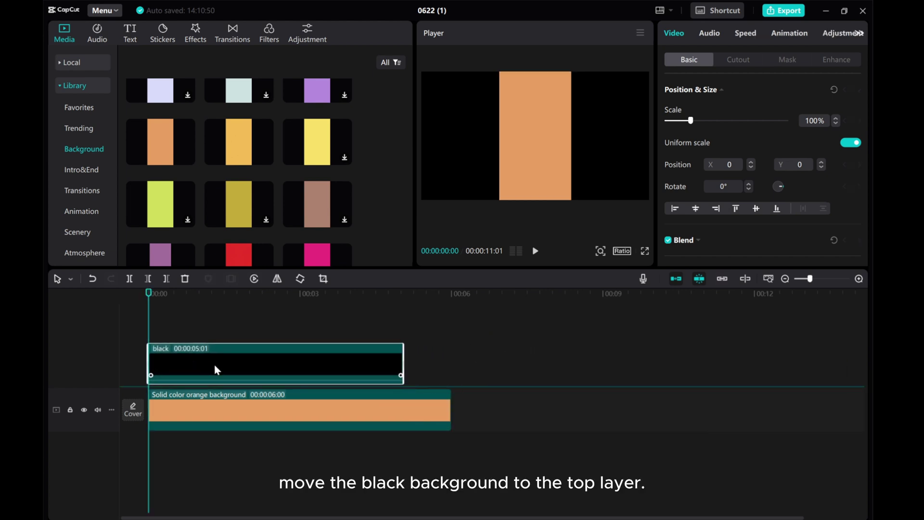
pyautogui.click(85, 368)
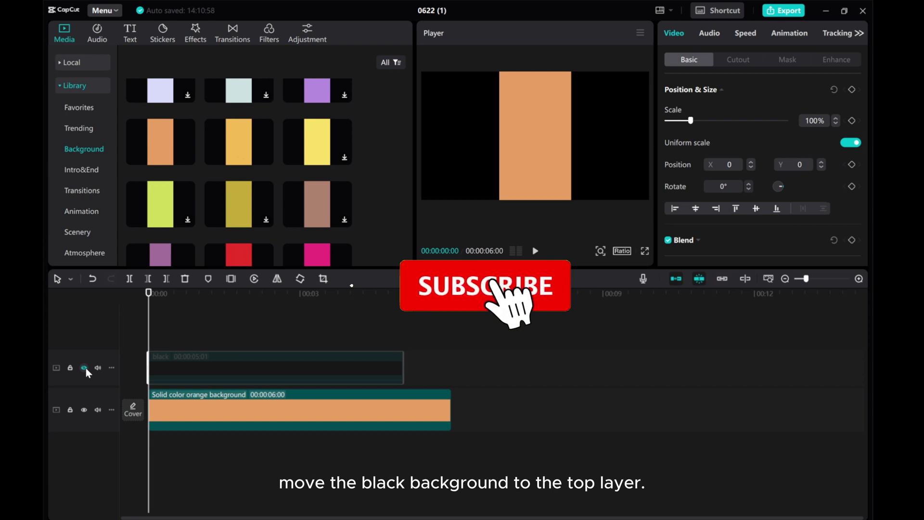
# - Rotate the orange background 90°, scale it to 178%, and trim it to 5:01
pyautogui.click(257, 427)
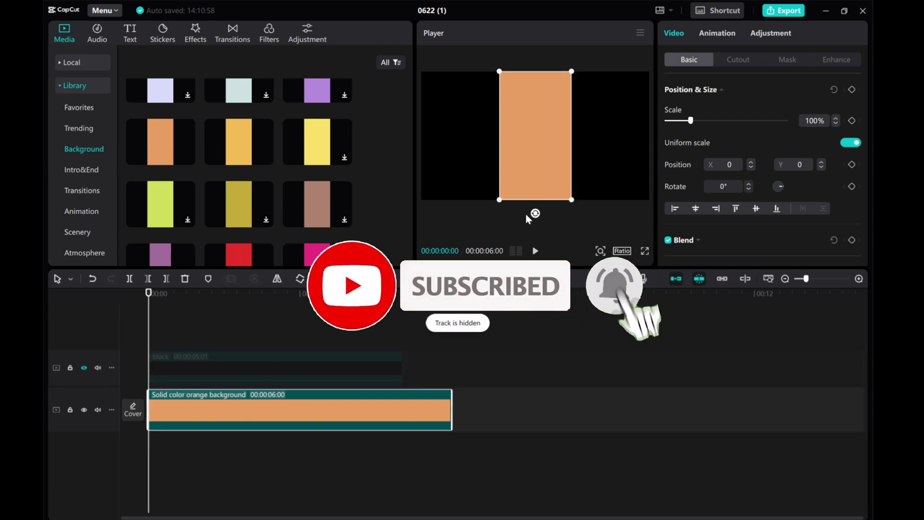
pyautogui.moveTo(535, 219)
pyautogui.mouseDown()
pyautogui.moveTo(452, 182)
pyautogui.moveTo(448, 134)
pyautogui.mouseUp()
pyautogui.moveTo(447, 179); pyautogui.dragTo(388, 189)
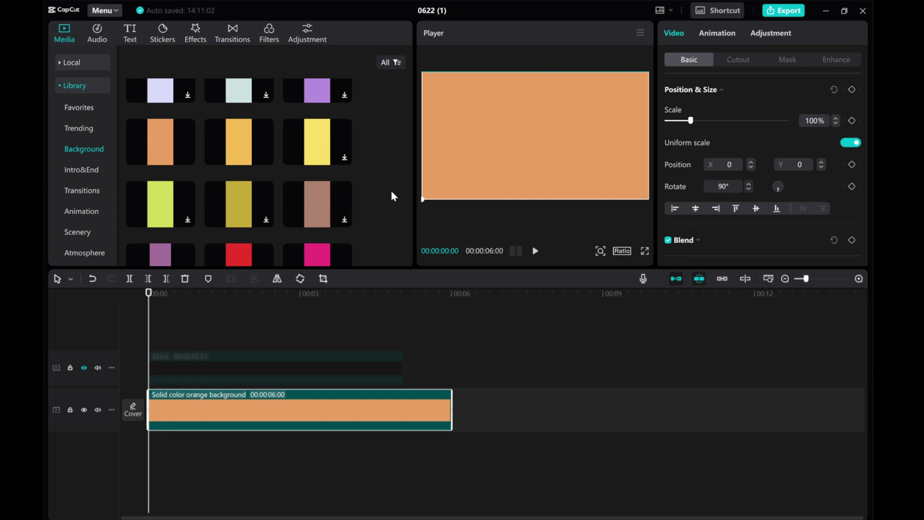
pyautogui.click(84, 367)
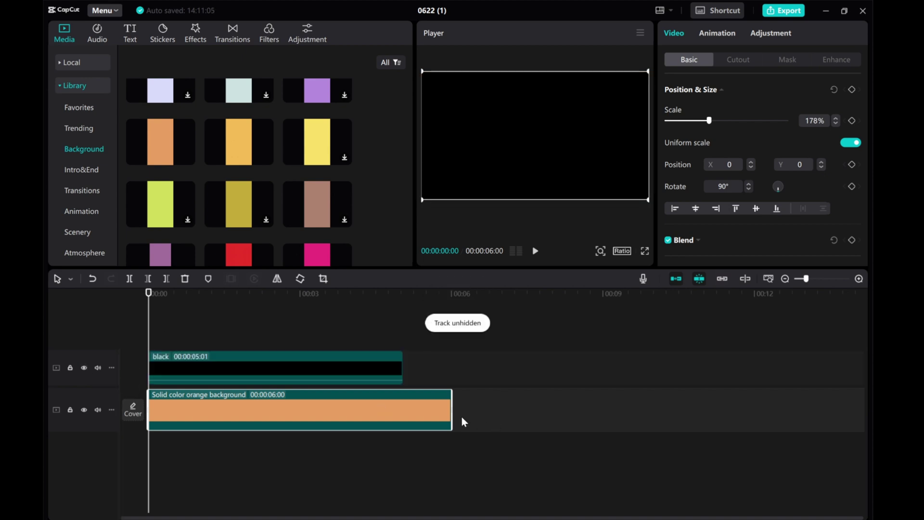
pyautogui.moveTo(451, 410)
pyautogui.mouseDown()
pyautogui.moveTo(394, 411)
pyautogui.moveTo(403, 410)
pyautogui.mouseUp()
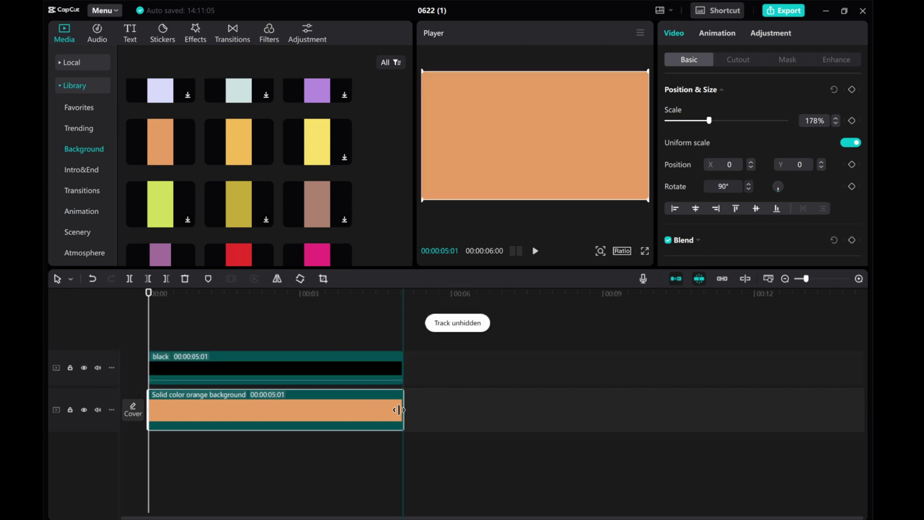
# - Add the Trending white globe sticker above the black clip and extend it to five seconds
pyautogui.click(251, 368)
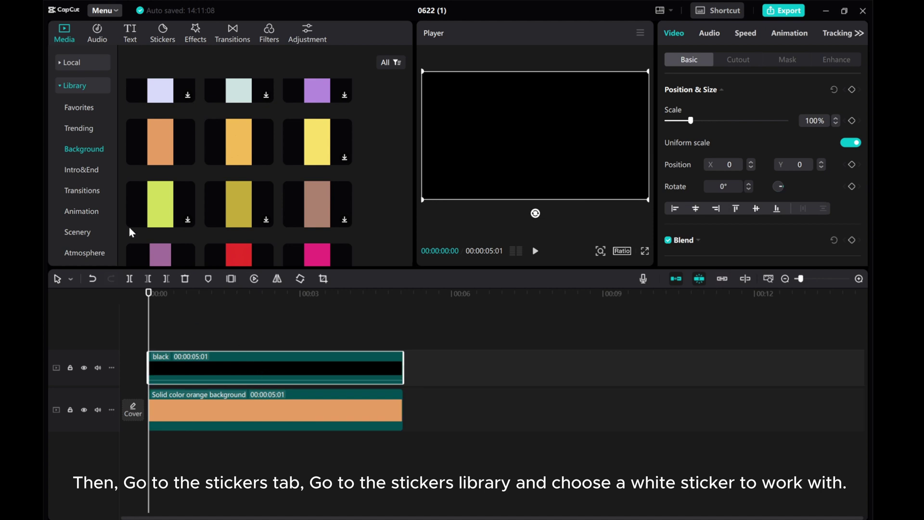
pyautogui.click(163, 34)
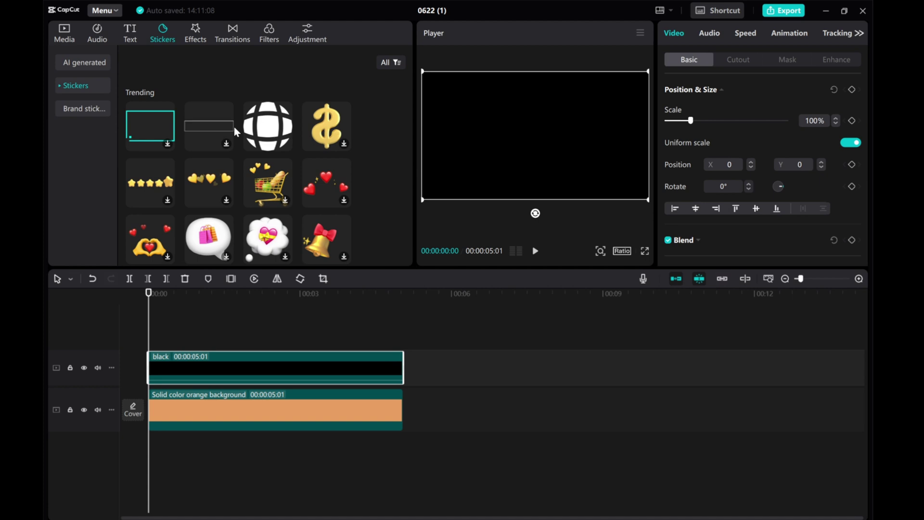
pyautogui.moveTo(268, 126)
pyautogui.click(286, 143)
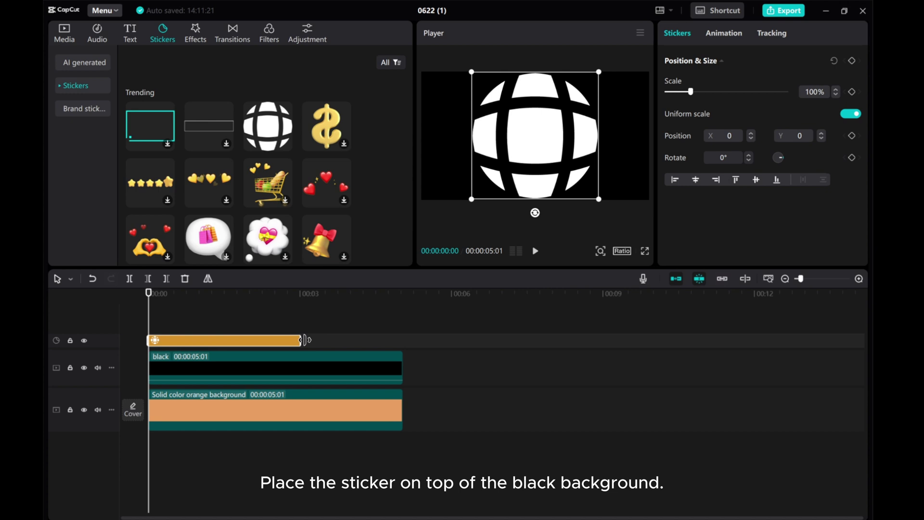
pyautogui.moveTo(300, 340)
pyautogui.mouseDown()
pyautogui.moveTo(397, 340)
pyautogui.moveTo(403, 353)
pyautogui.mouseUp()
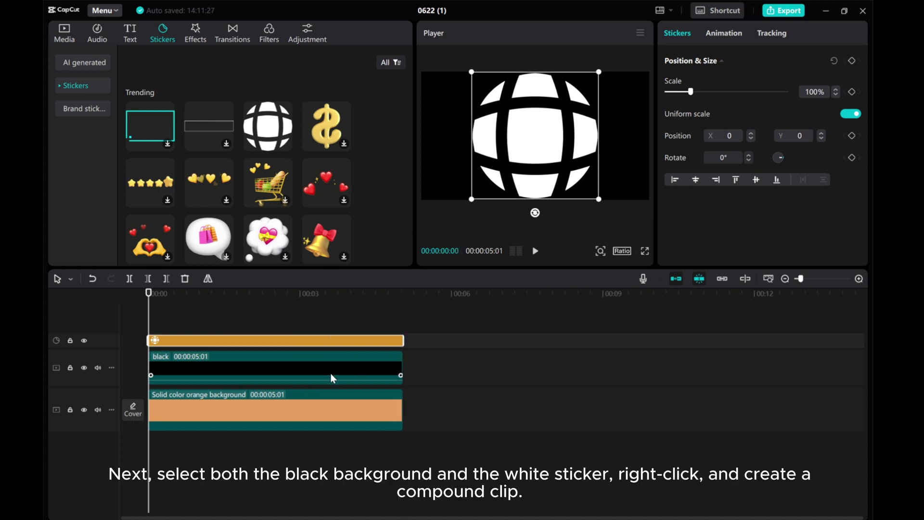
# - Merge the sticker and black clip into one compound clip
pyautogui.moveTo(423, 385); pyautogui.dragTo(303, 342)
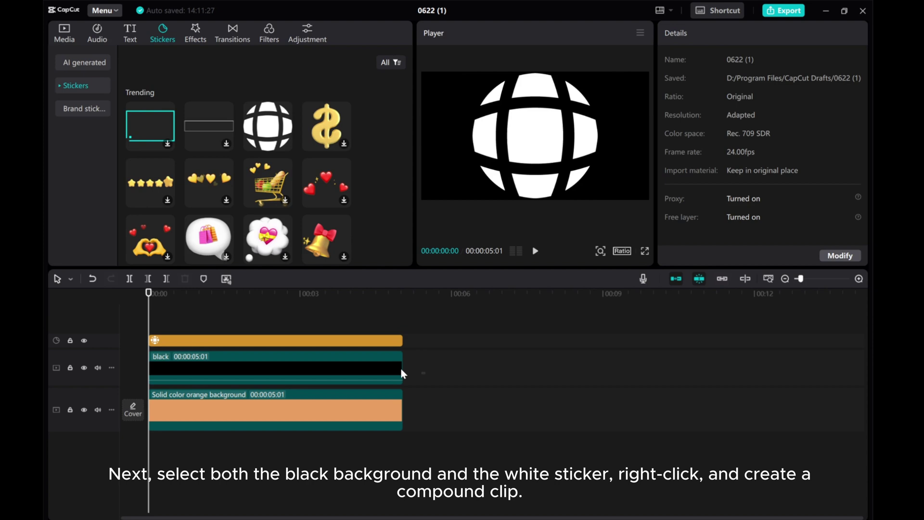
pyautogui.rightClick(302, 357)
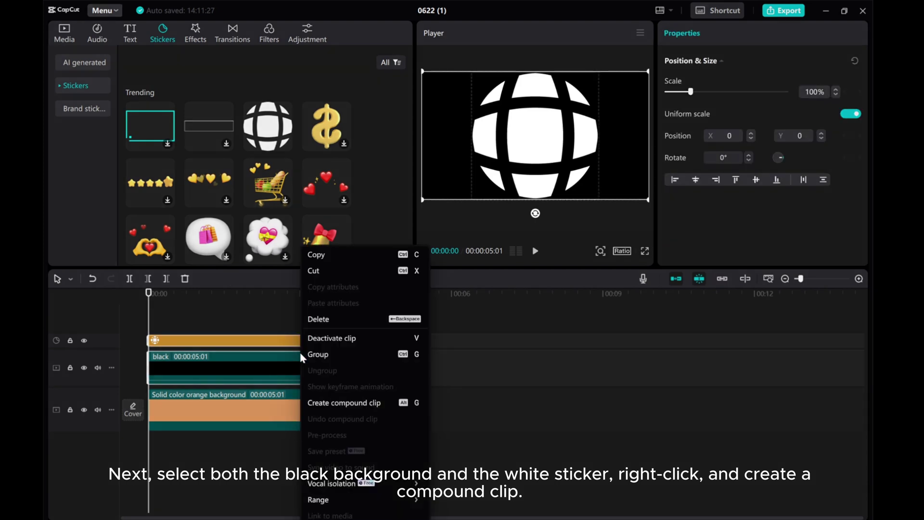
pyautogui.click(342, 409)
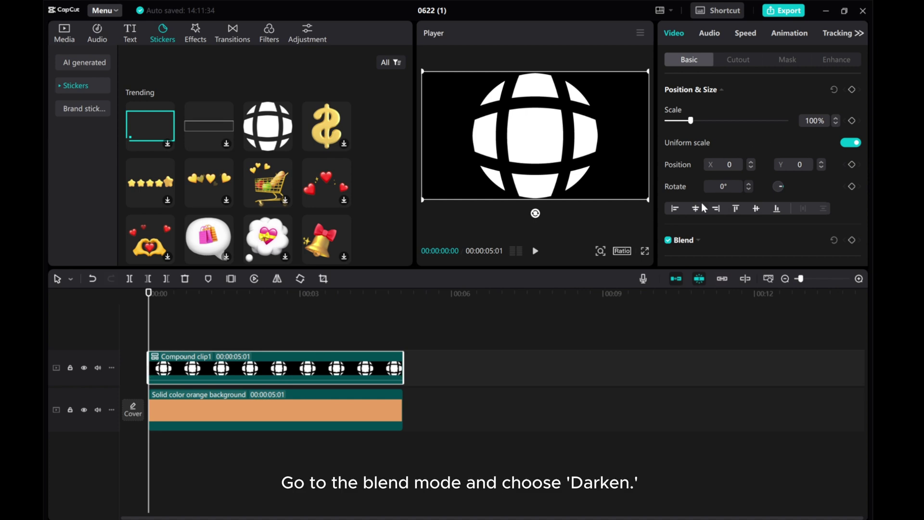
# - Set the compound clip's blend mode to Darken
pyautogui.scroll(-2, 704, 208)
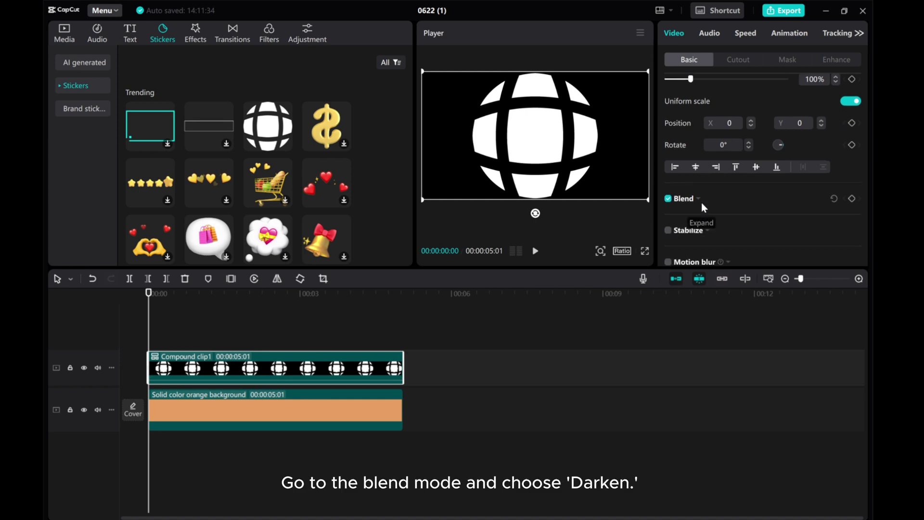
pyautogui.scroll(-1, 703, 206)
pyautogui.click(695, 182)
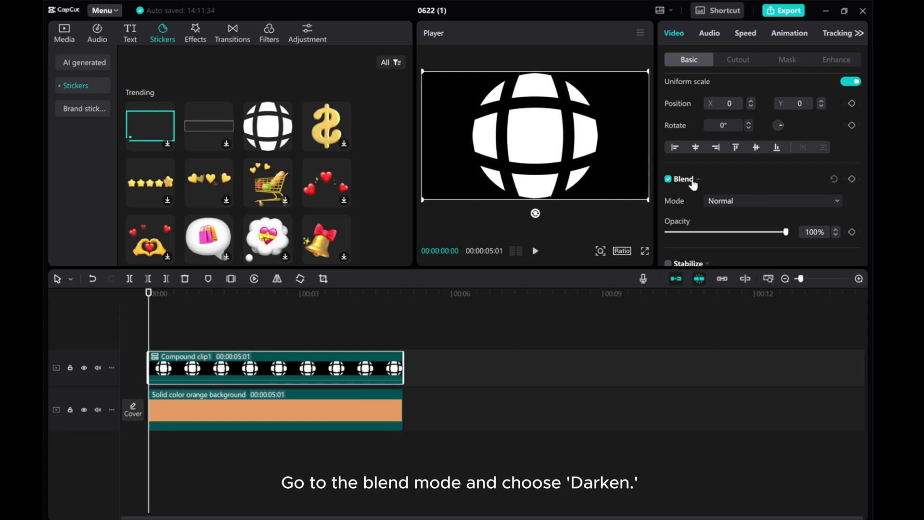
pyautogui.click(742, 202)
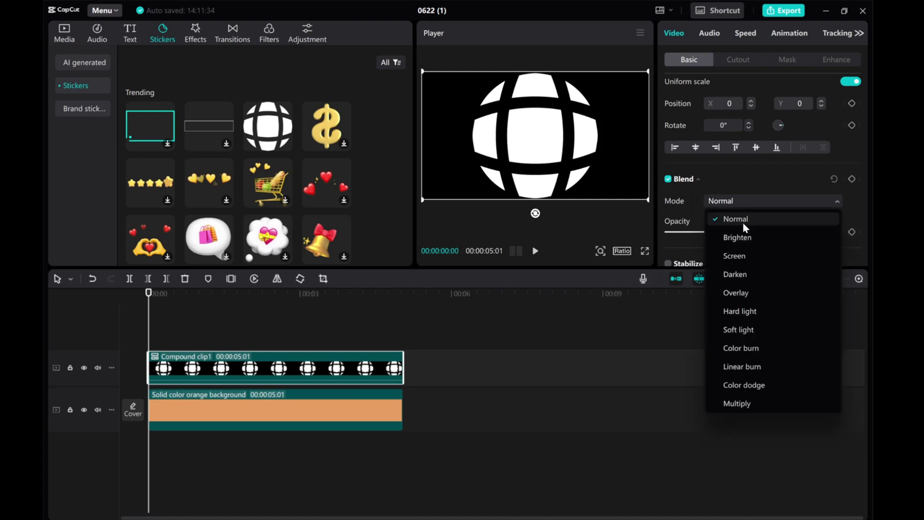
pyautogui.click(740, 275)
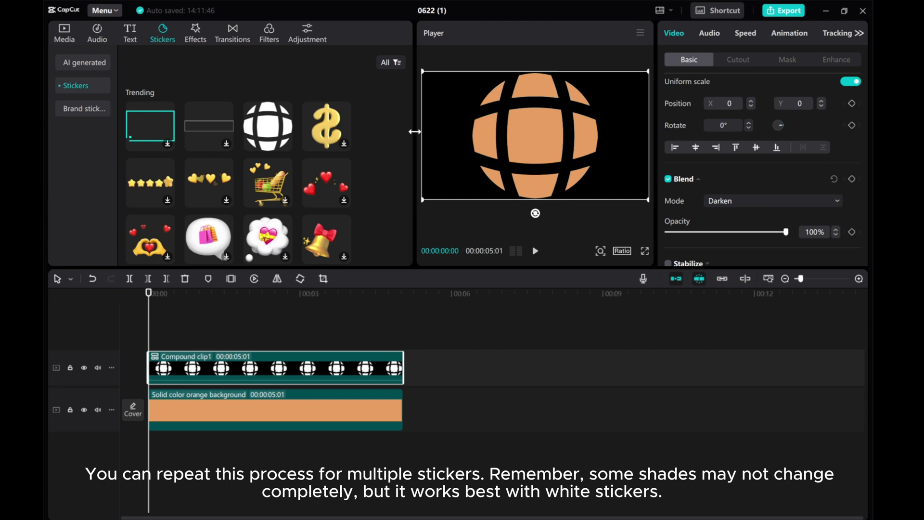
# - Expand the sticker categories and scroll down through the Trending stickers
pyautogui.click(61, 86)
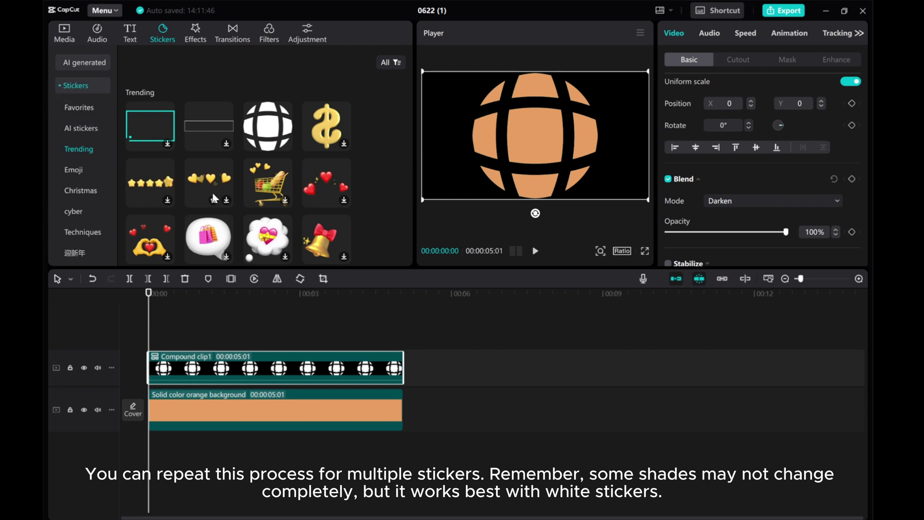
pyautogui.scroll(-3, 186, 189)
pyautogui.scroll(-2, 186, 189)
pyautogui.scroll(-2, 186, 190)
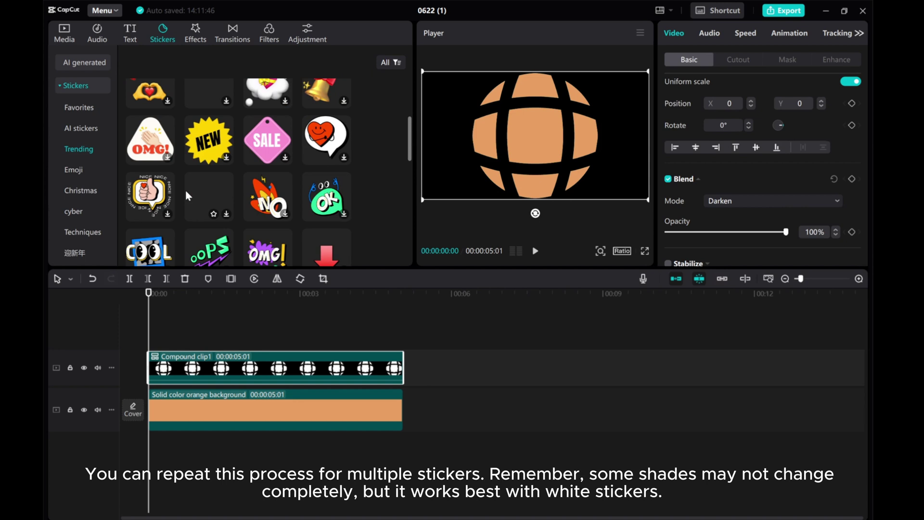
pyautogui.scroll(-2, 186, 190)
pyautogui.scroll(-2, 186, 189)
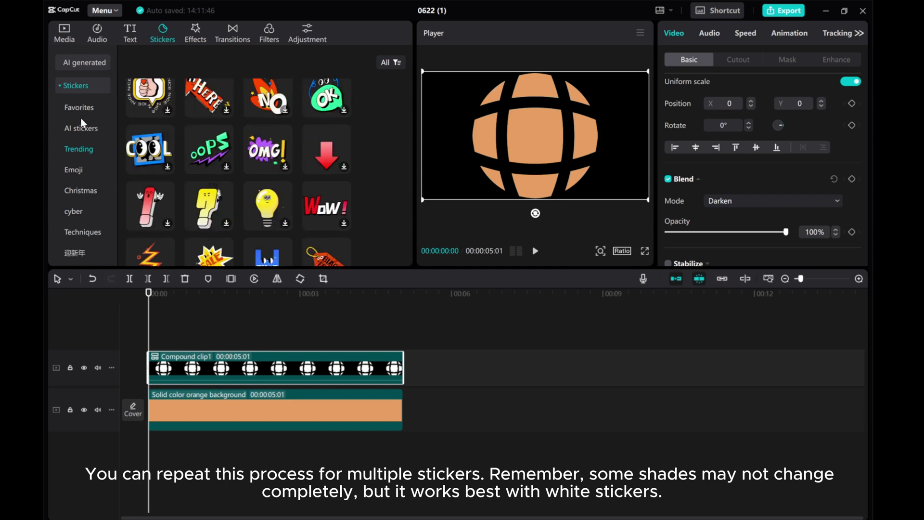
pyautogui.scroll(-2, 175, 190)
pyautogui.scroll(-2, 174, 185)
pyautogui.scroll(-2, 174, 186)
pyautogui.scroll(-2, 174, 186)
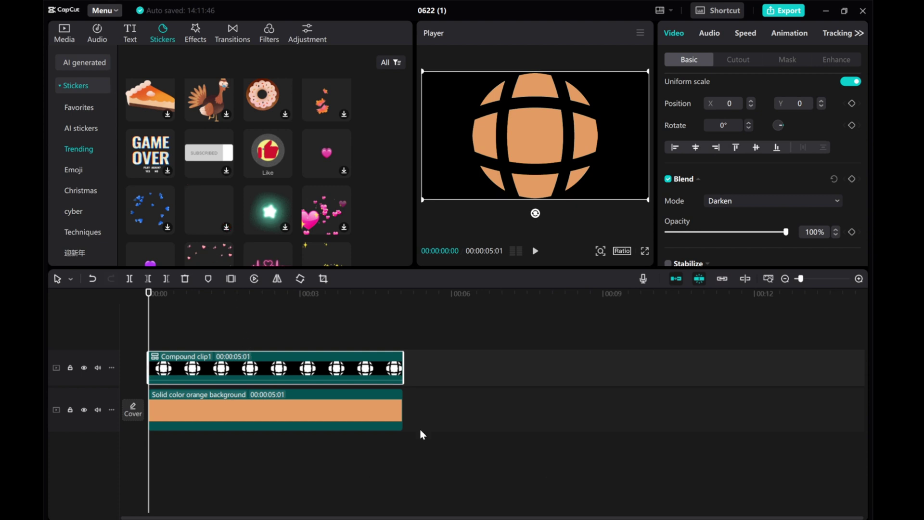
# - Combine all timeline clips into one compound clip and move it to the upper track
pyautogui.click(359, 407)
pyautogui.hotkey('ctrl', 'a')
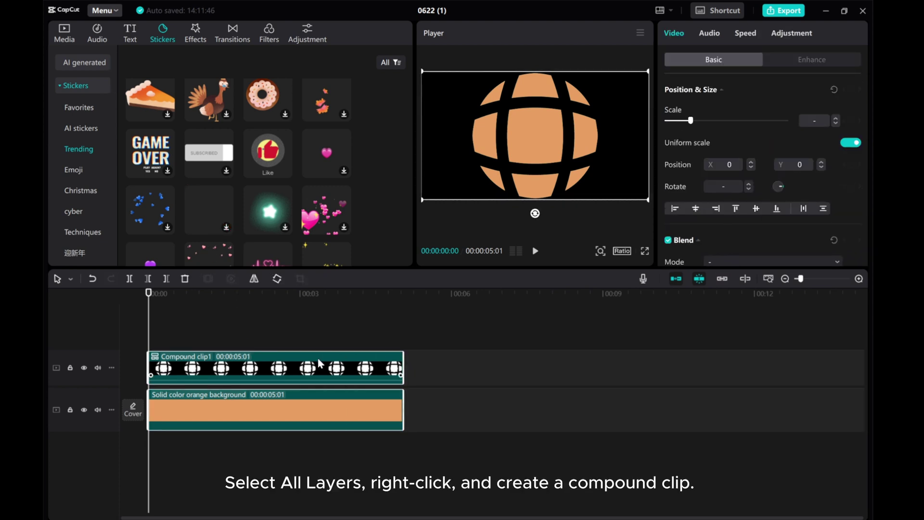
pyautogui.rightClick(313, 369)
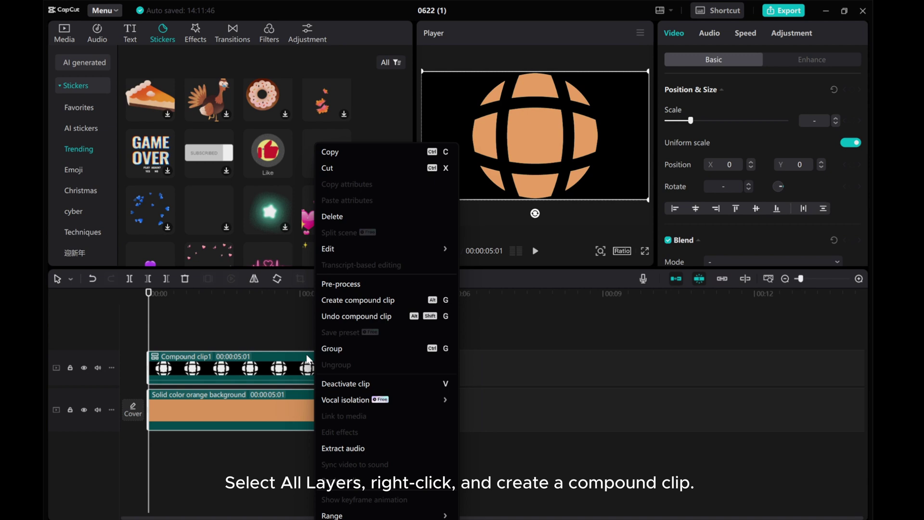
pyautogui.click(351, 300)
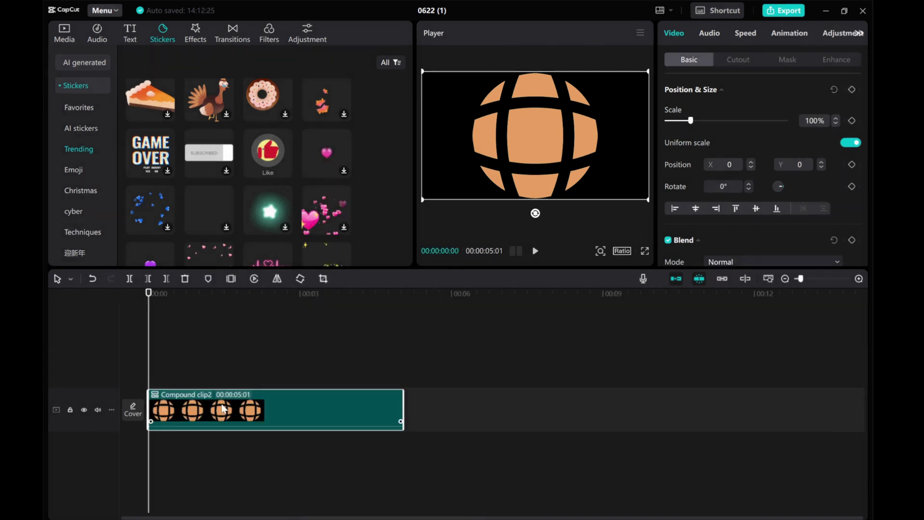
pyautogui.moveTo(195, 411); pyautogui.dragTo(202, 362)
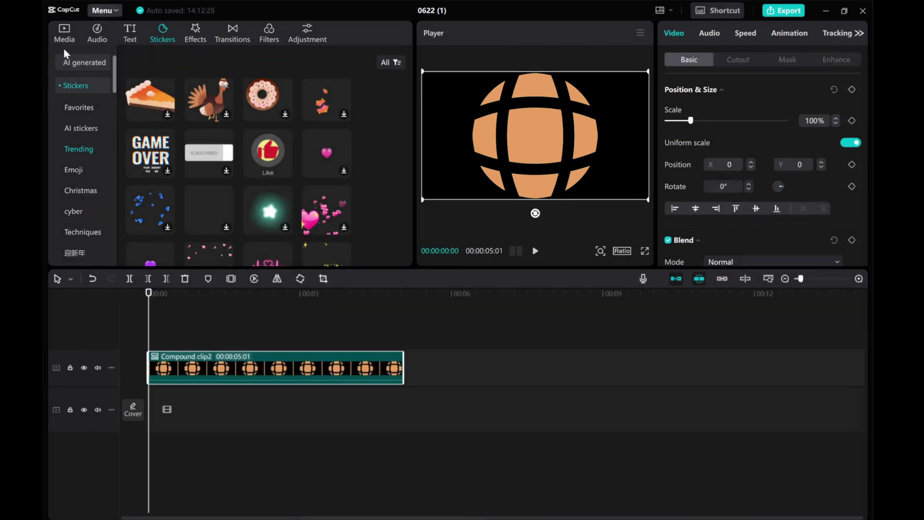
# - Add the blue-sky maple leaf video from Library > Scenery, trimmed to 5:01
pyautogui.click(64, 34)
pyautogui.click(76, 113)
pyautogui.click(74, 232)
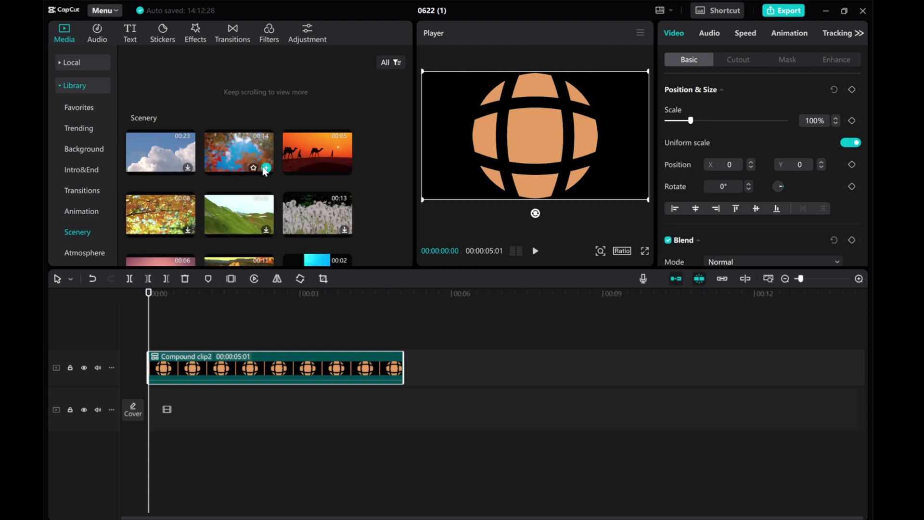
pyautogui.click(267, 168)
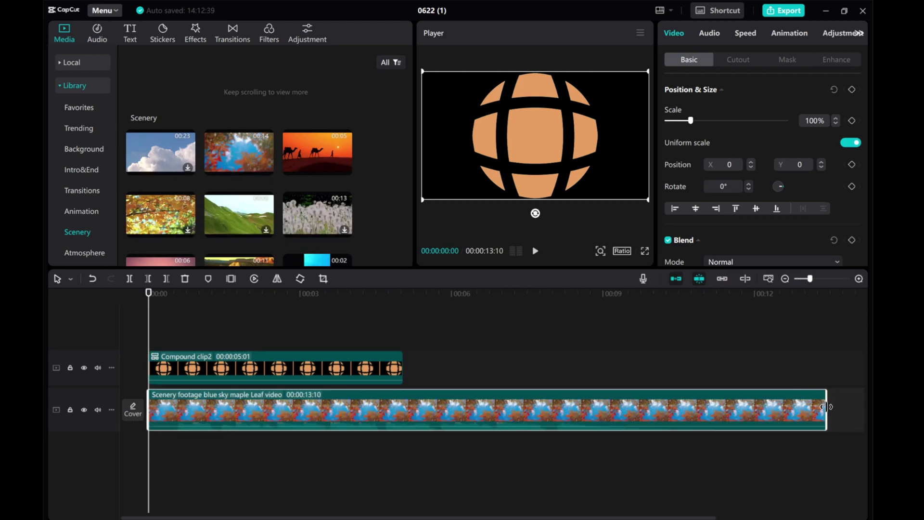
pyautogui.moveTo(825, 409); pyautogui.dragTo(402, 409)
# - Set the globe compound clip's blend mode to Brighten
pyautogui.click(356, 375)
pyautogui.scroll(-2, 736, 222)
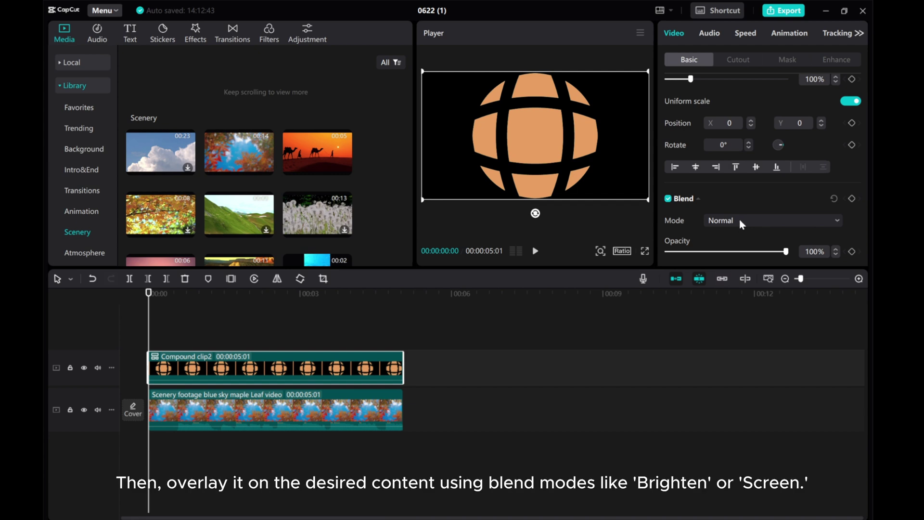
pyautogui.click(739, 220)
pyautogui.click(740, 276)
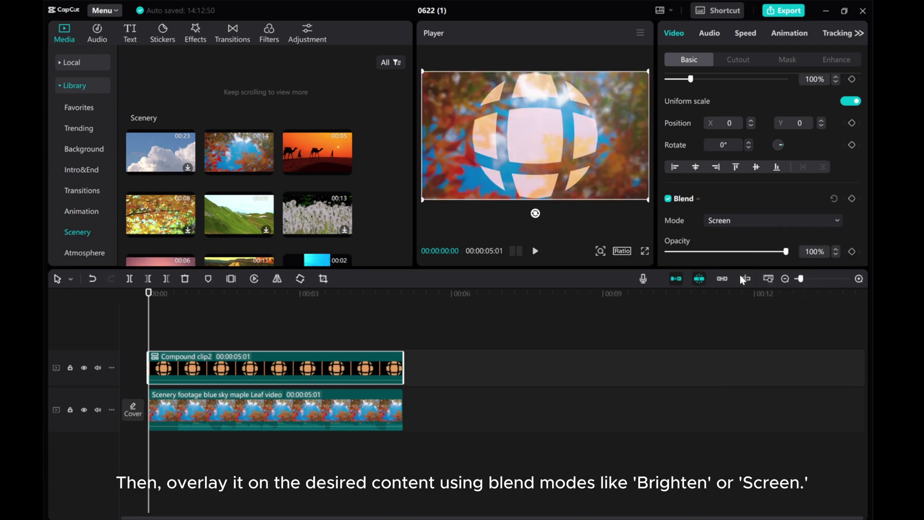
pyautogui.click(734, 219)
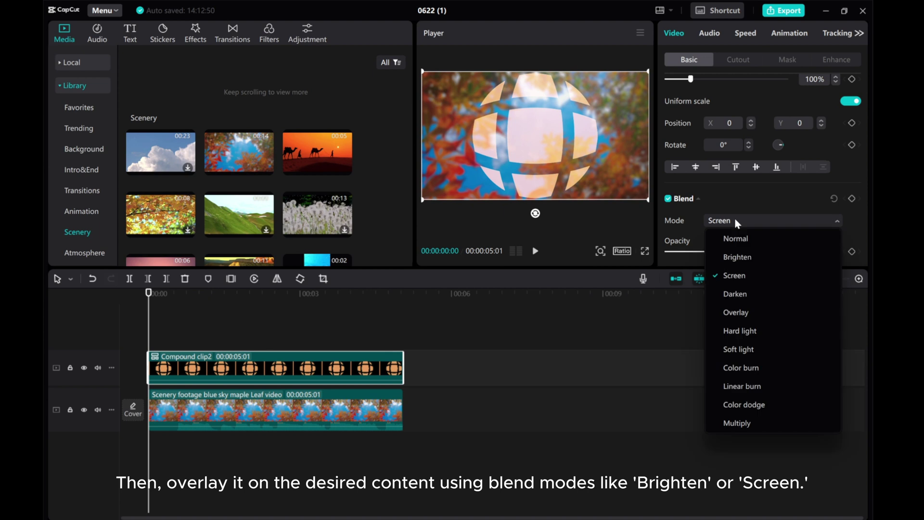
pyautogui.click(738, 259)
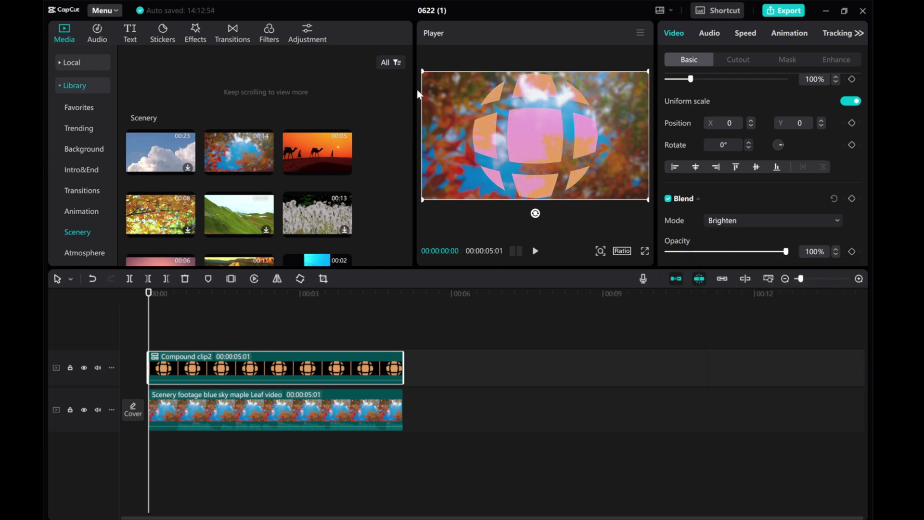
# - Shrink the globe to a small overlay in the top-left corner and preview playback
pyautogui.moveTo(422, 71); pyautogui.dragTo(497, 114)
pyautogui.moveTo(536, 142); pyautogui.dragTo(609, 181)
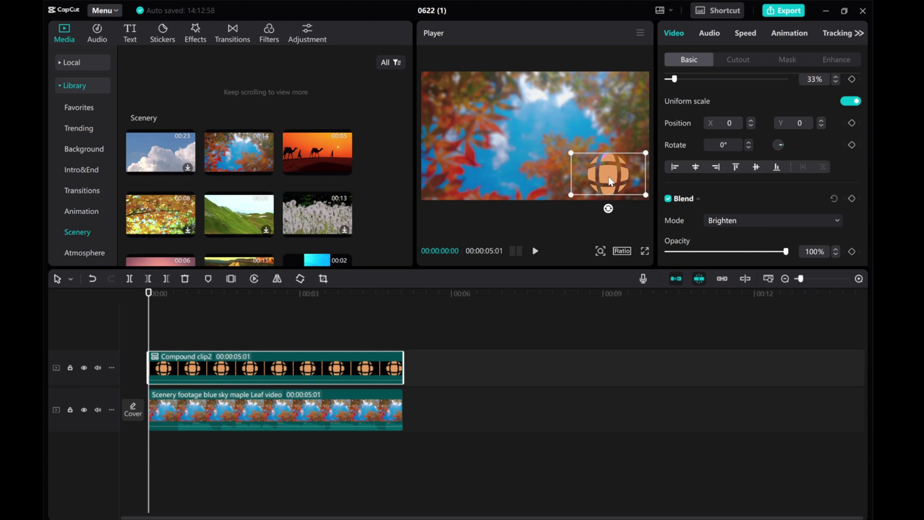
pyautogui.moveTo(572, 154)
pyautogui.mouseDown()
pyautogui.moveTo(610, 169)
pyautogui.moveTo(451, 98)
pyautogui.moveTo(490, 114)
pyautogui.mouseUp()
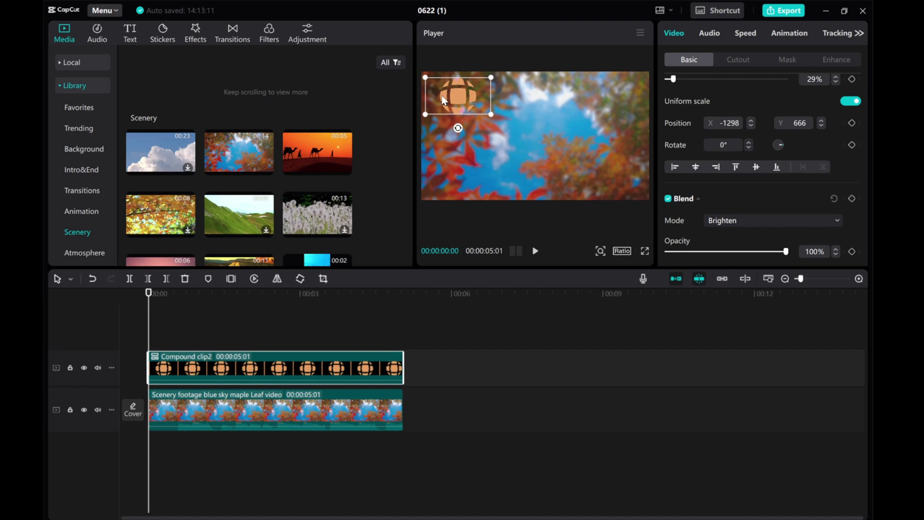
pyautogui.click(535, 251)
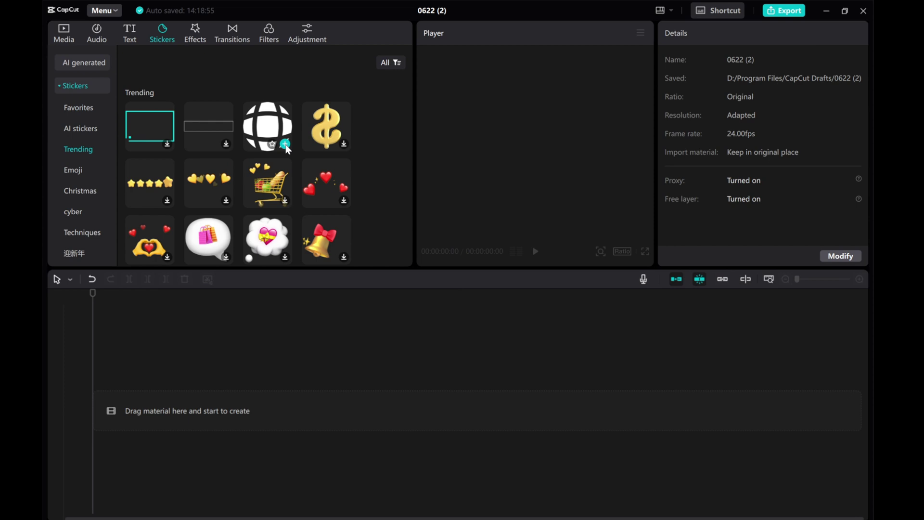
# - Add the Trending white globe sticker and convert it into a compound clip
pyautogui.click(286, 145)
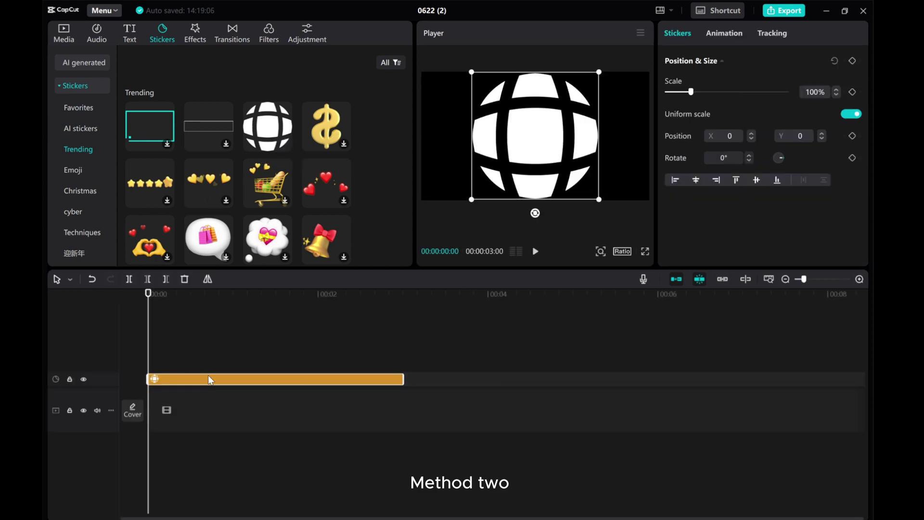
pyautogui.rightClick(227, 384)
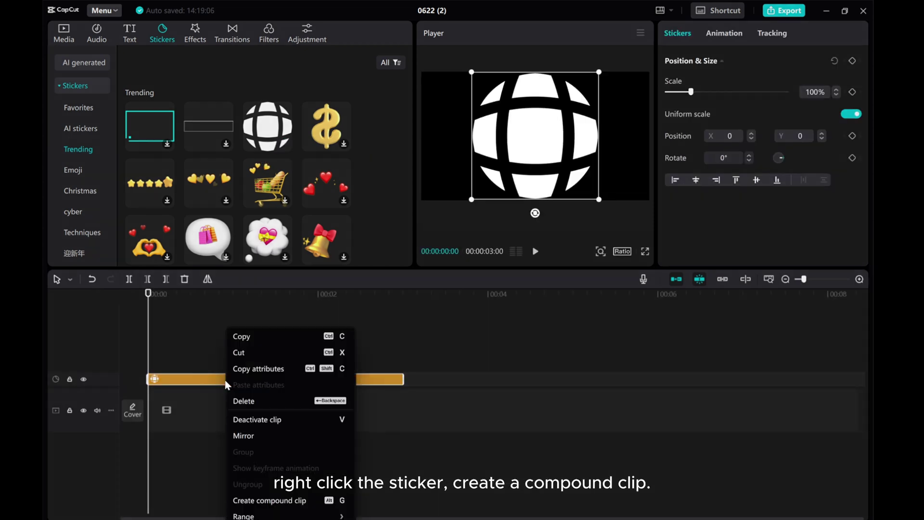
pyautogui.click(253, 508)
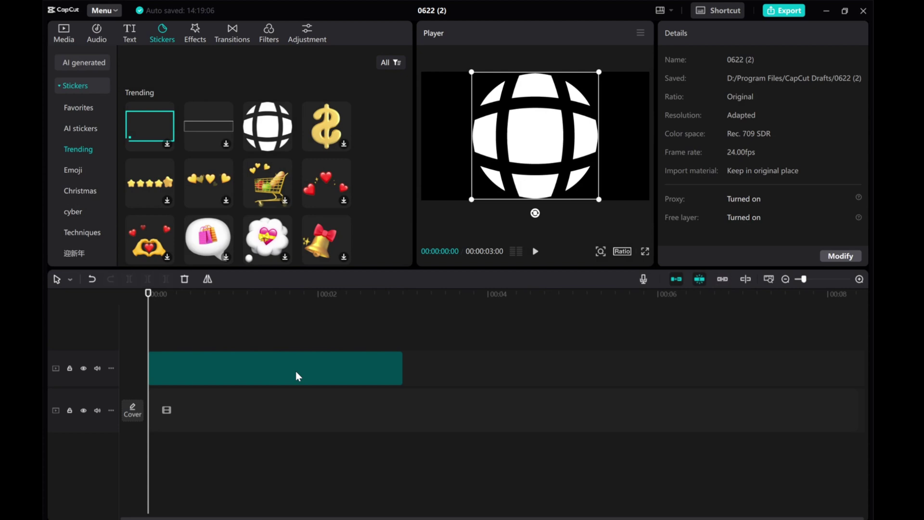
pyautogui.click(271, 370)
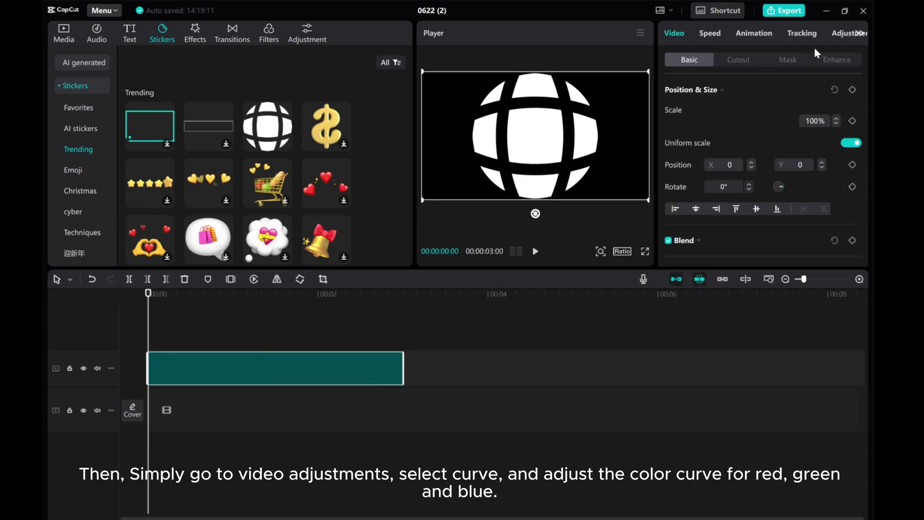
# - Open Adjustment > Curves for the globe clip, lower the red curve's top, then scroll to green
pyautogui.click(842, 34)
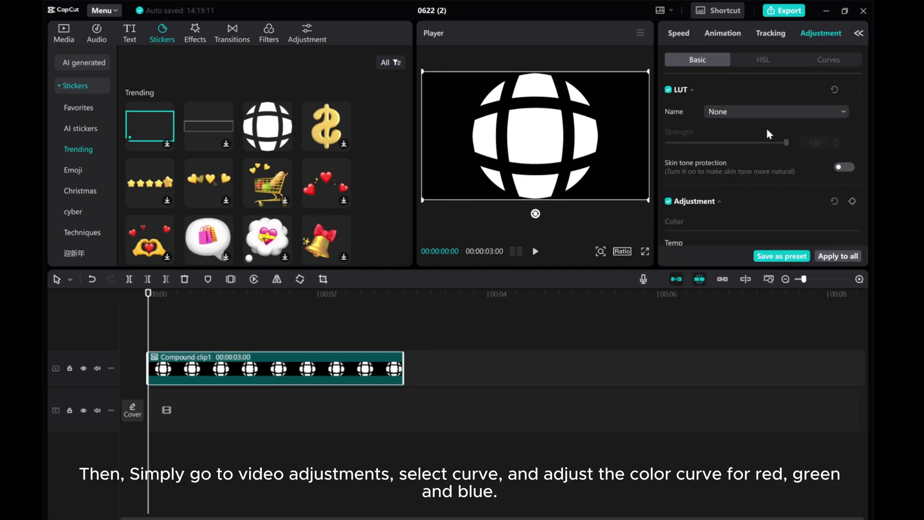
pyautogui.click(813, 61)
pyautogui.scroll(-2, 813, 126)
pyautogui.scroll(-2, 812, 126)
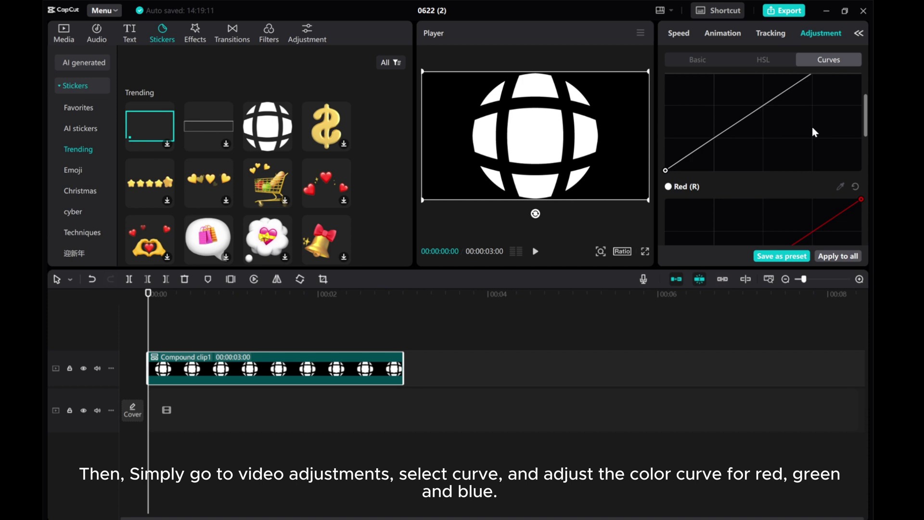
pyautogui.scroll(-2, 813, 126)
pyautogui.scroll(-2, 813, 126)
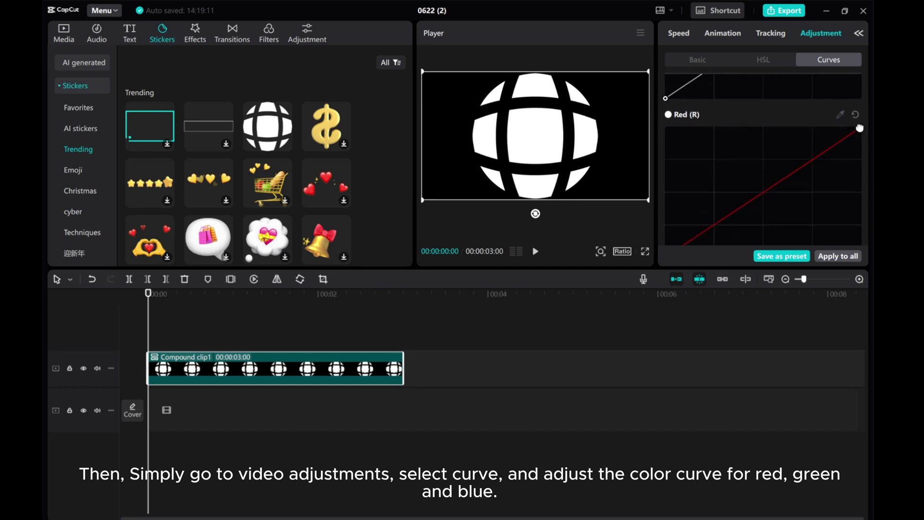
pyautogui.moveTo(859, 128)
pyautogui.mouseDown()
pyautogui.moveTo(701, 127)
pyautogui.moveTo(718, 127)
pyautogui.moveTo(865, 205)
pyautogui.moveTo(865, 127)
pyautogui.mouseUp()
pyautogui.scroll(-2, 848, 153)
pyautogui.scroll(-1, 849, 153)
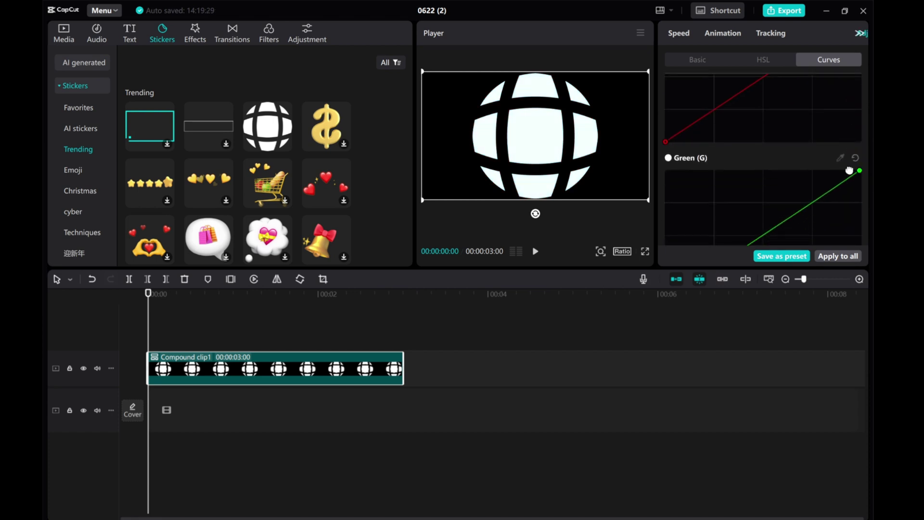
# - Pull down the Green curve's top endpoint and reshape the Blue curve to turn the globe pink-violet
pyautogui.moveTo(849, 170)
pyautogui.mouseDown()
pyautogui.moveTo(737, 173)
pyautogui.moveTo(864, 155)
pyautogui.moveTo(864, 235)
pyautogui.moveTo(861, 197)
pyautogui.mouseUp()
pyautogui.scroll(-2, 813, 210)
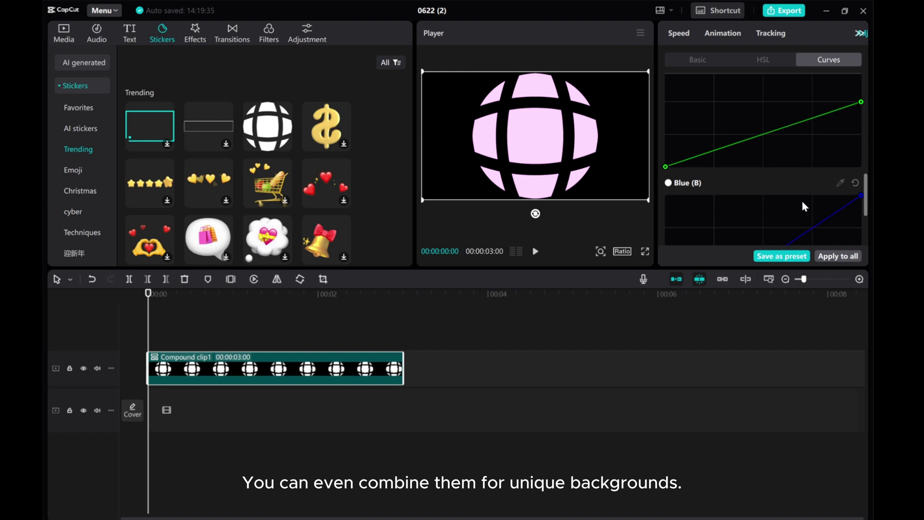
pyautogui.scroll(-2, 802, 201)
pyautogui.moveTo(860, 91)
pyautogui.mouseDown()
pyautogui.moveTo(749, 93)
pyautogui.moveTo(862, 118)
pyautogui.mouseUp()
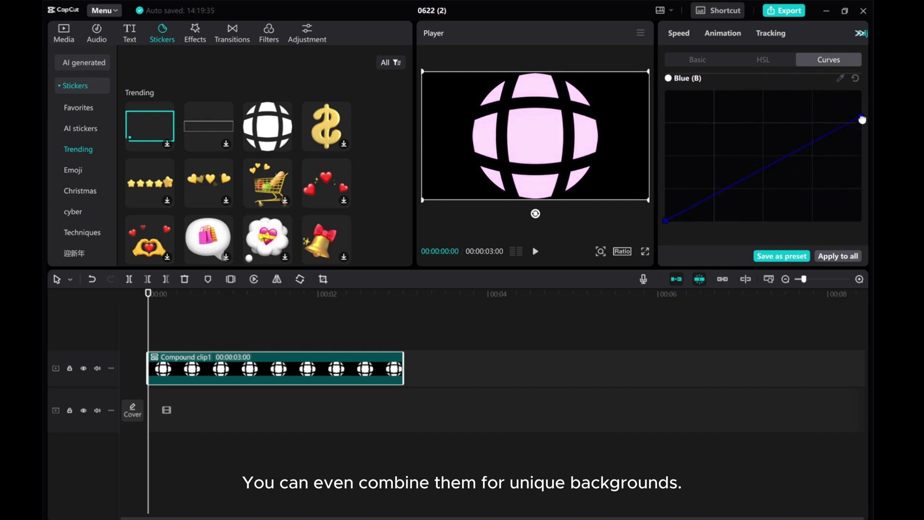
pyautogui.moveTo(868, 193); pyautogui.dragTo(867, 221)
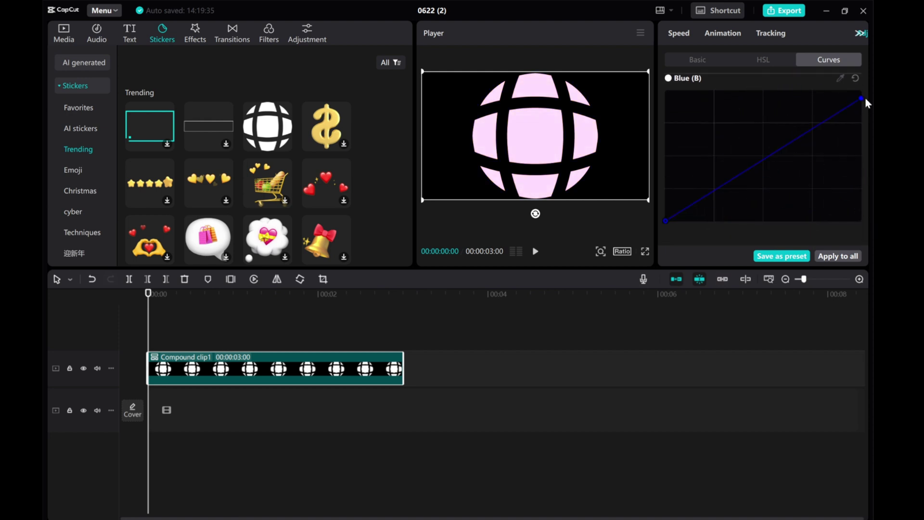
pyautogui.moveTo(865, 99); pyautogui.dragTo(726, 88)
pyautogui.scroll(2, 762, 139)
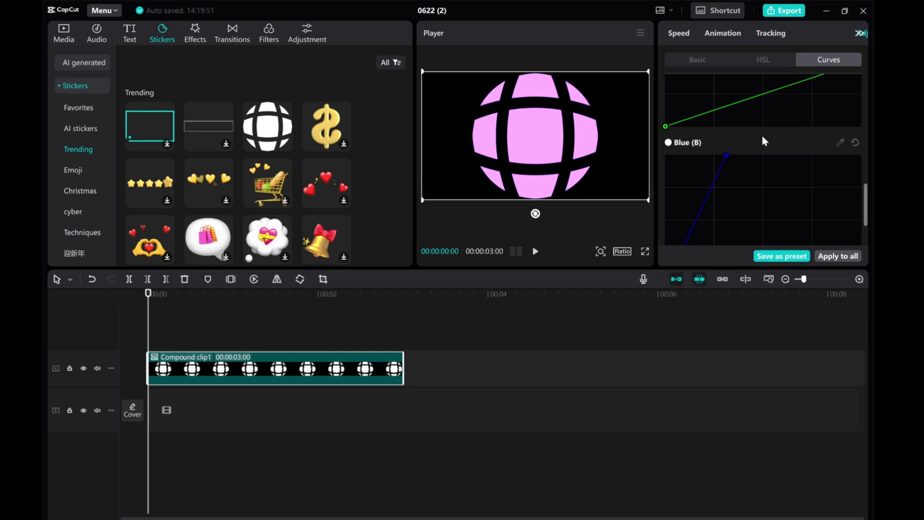
pyautogui.scroll(2, 761, 133)
pyautogui.scroll(-2, 761, 133)
pyautogui.scroll(2, 760, 130)
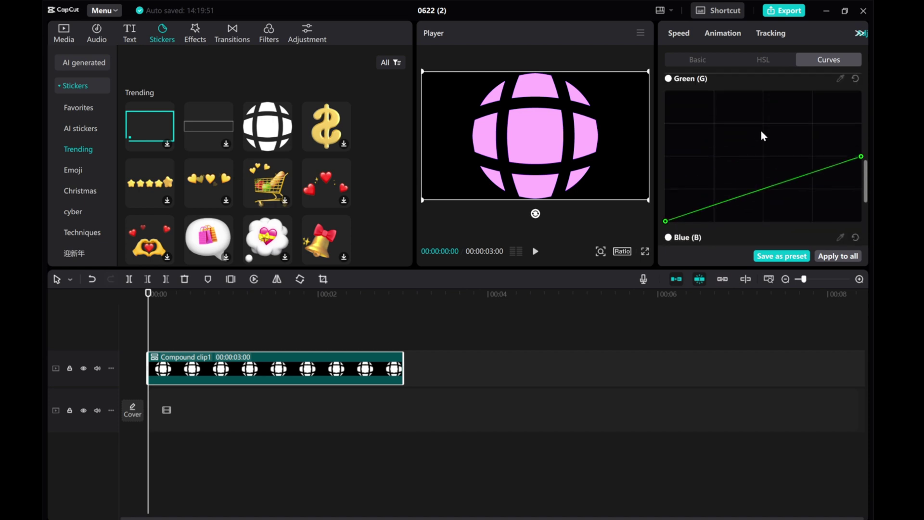
pyautogui.scroll(2, 760, 130)
pyautogui.scroll(2, 760, 130)
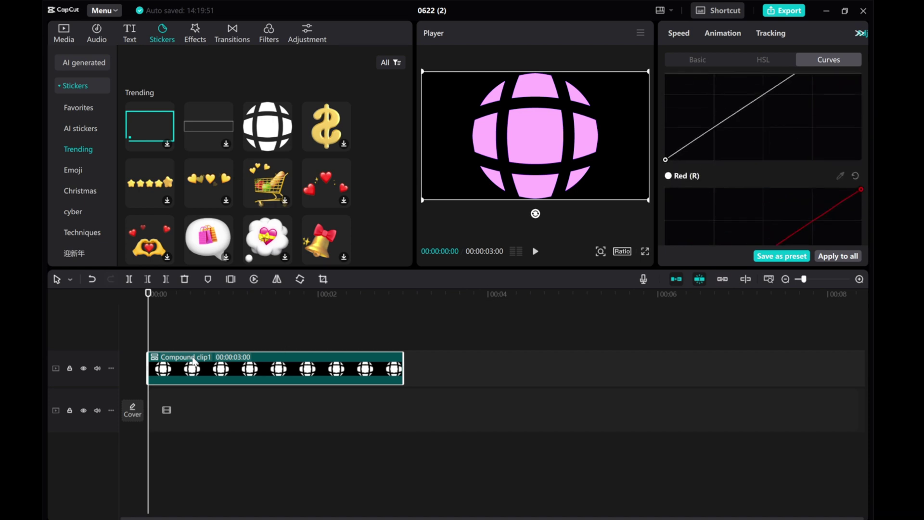